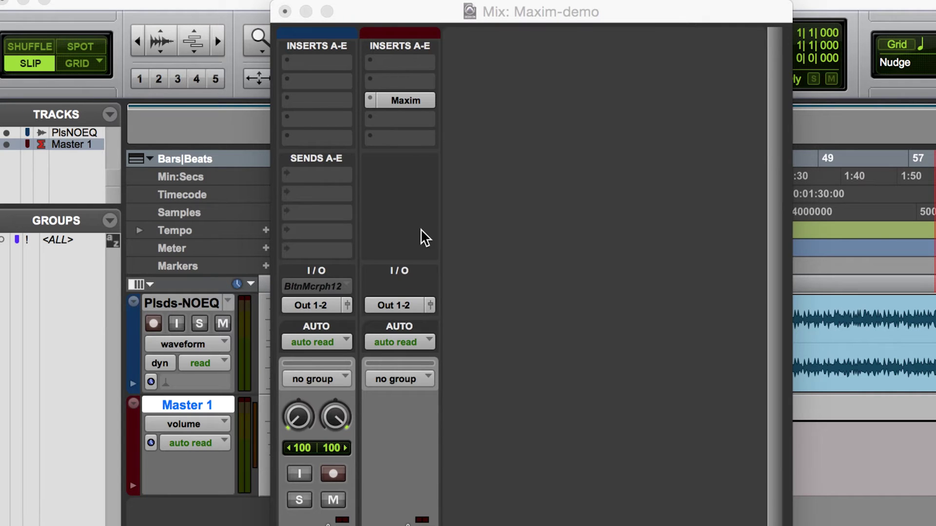
Scroll to the fader section and move the Mix window up-left to show both channel strips
scroll(421, 238, "down", 6)
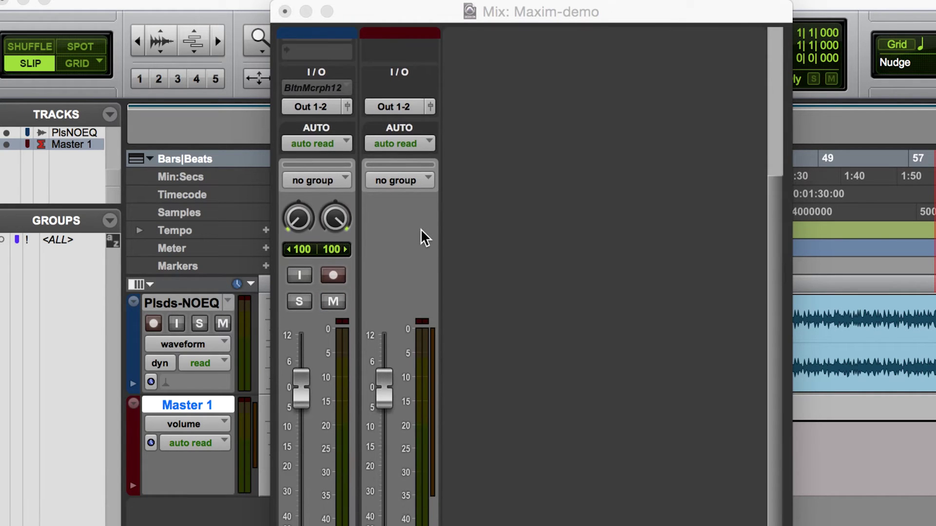
left_click_drag(411, 21, 377, 9)
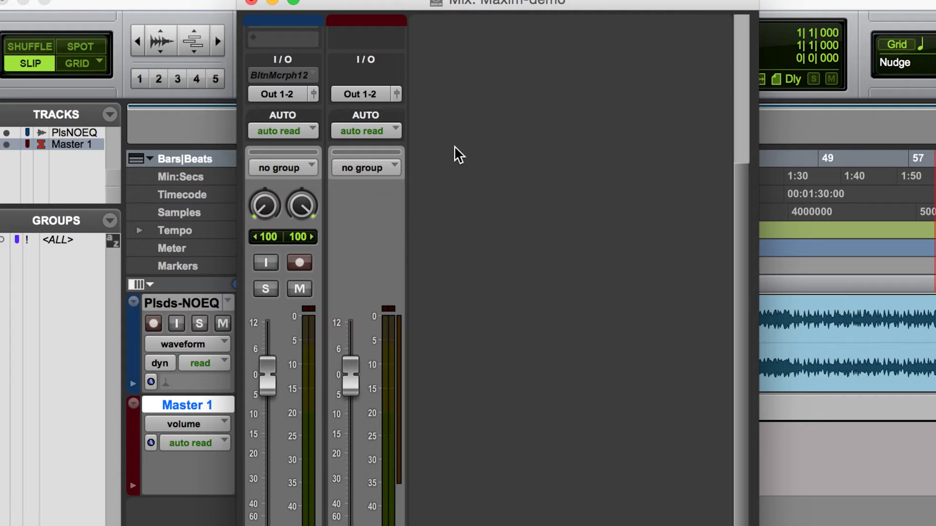
key("super+shift+n")
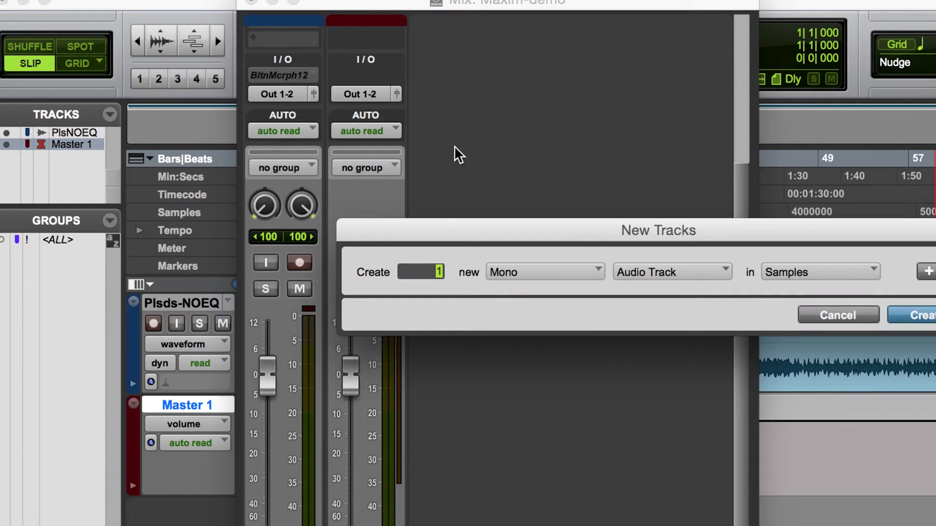
left_click_drag(512, 233, 366, 120)
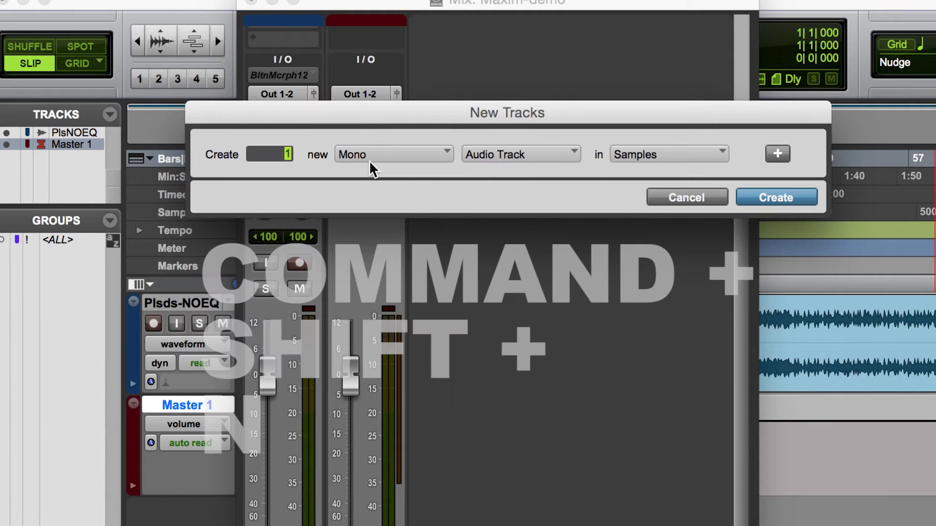
left_click(394, 159)
left_click(390, 181)
left_click(498, 155)
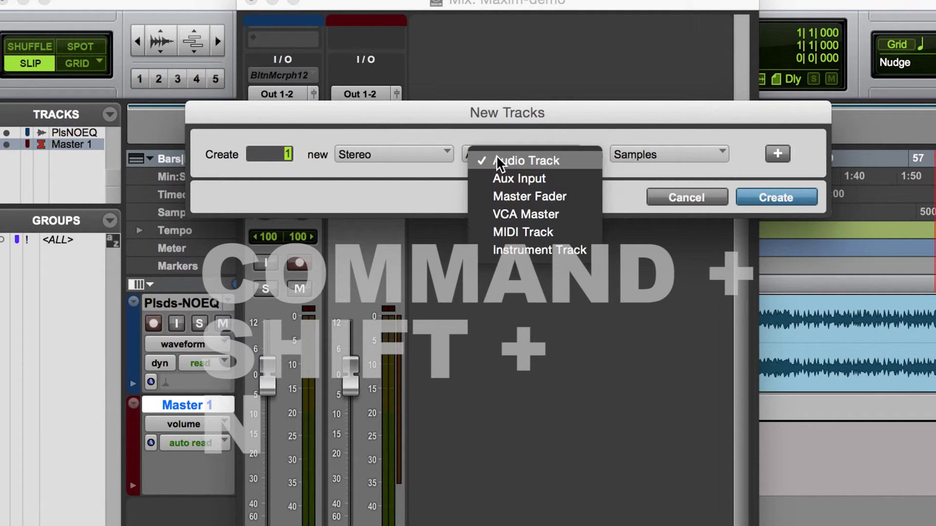
left_click(502, 197)
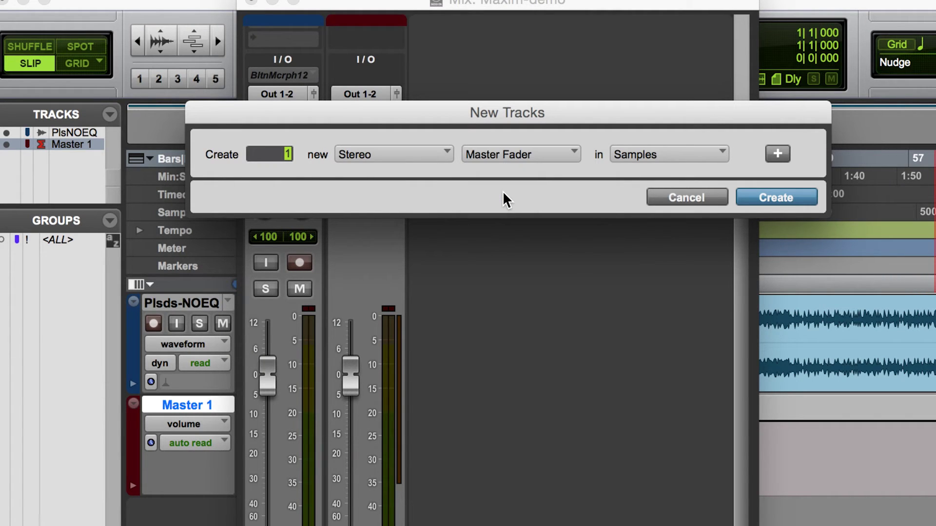
left_click(709, 197)
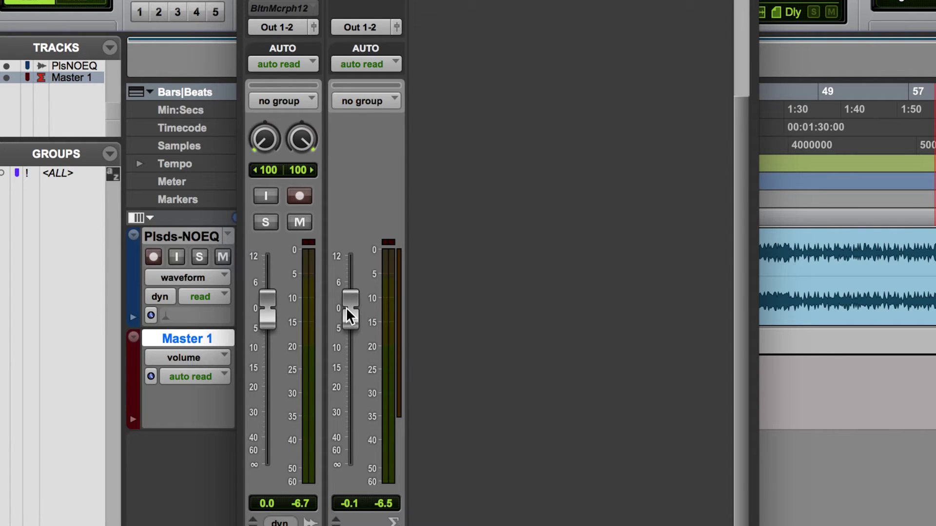
Lower the Master 1 fader to -0.4 dB and open its Maxim insert
left_click_drag(346, 307, 346, 307)
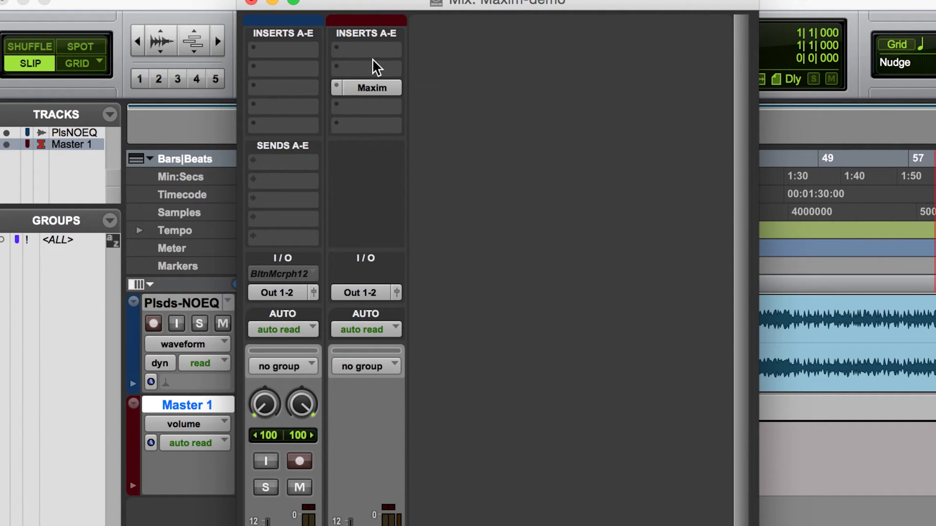
left_click(373, 88)
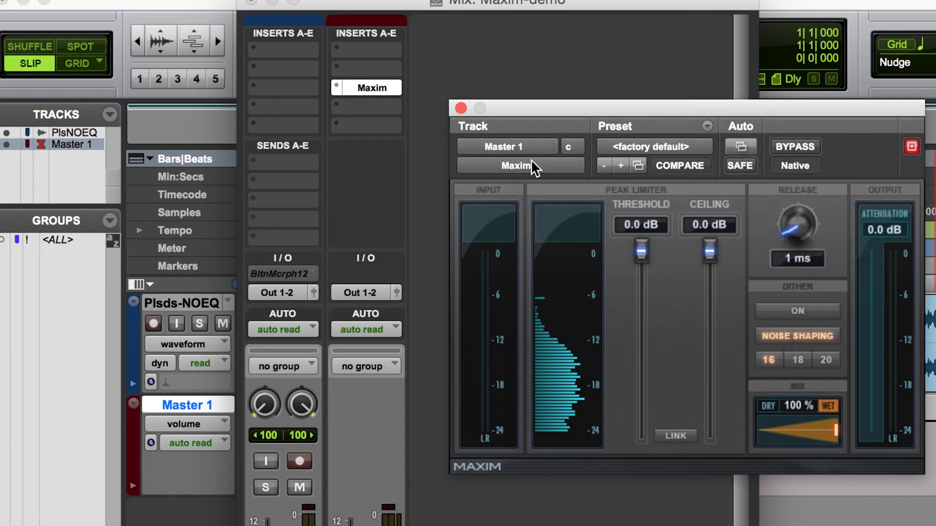
Reposition the Maxim window and set its Mix to 100% wet
left_click_drag(556, 103, 527, 48)
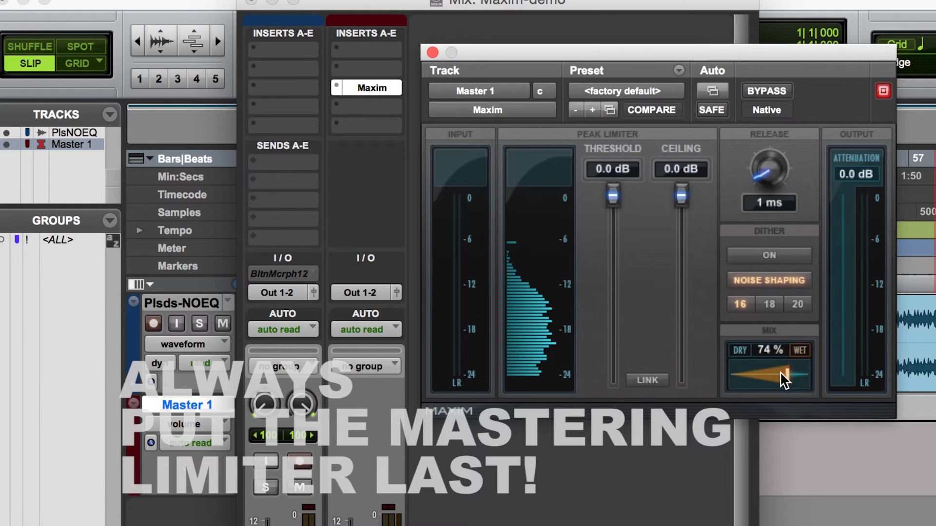
left_click_drag(782, 372, 836, 374)
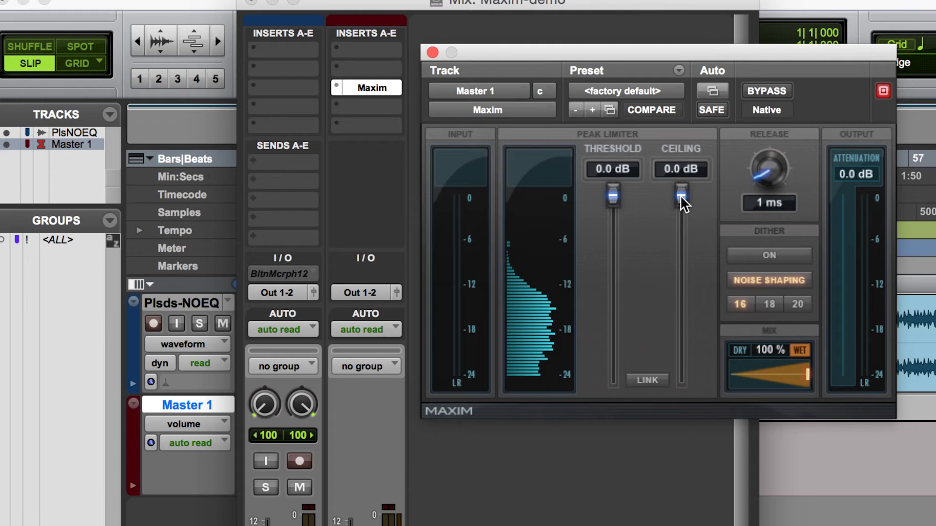
Set the Maxim Ceiling to -0.1 dB
left_click_drag(680, 195, 680, 196)
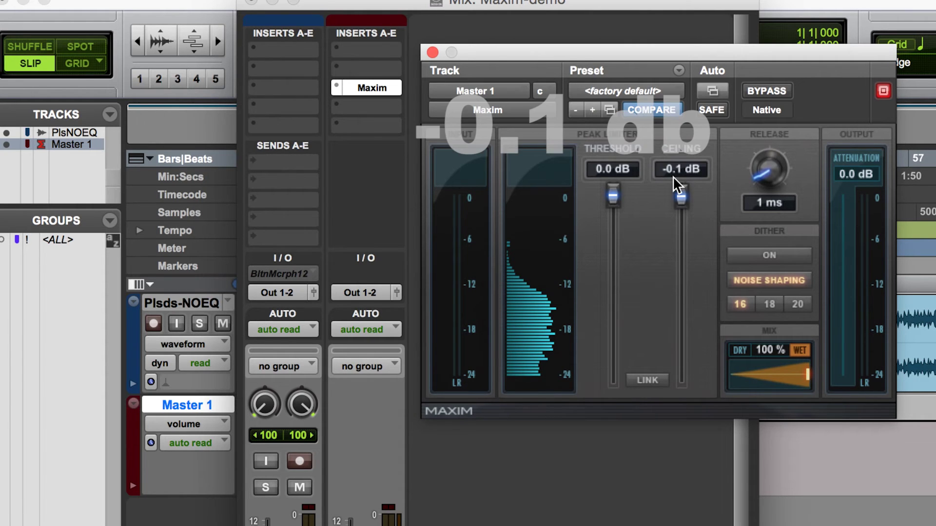
mouse_move(673, 176)
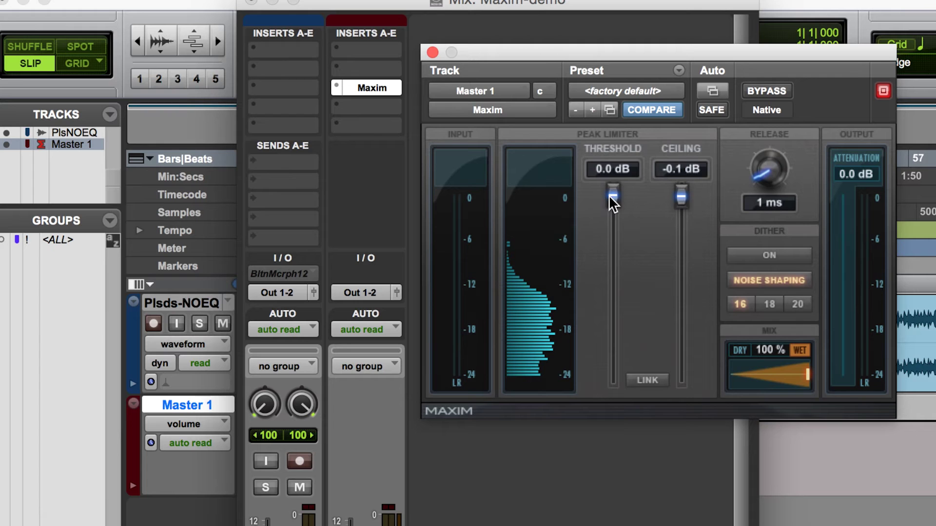
Pull the Maxim threshold down gradually, then bring it back to -8.0 dB
left_click_drag(609, 196, 618, 219)
mouse_move(614, 282)
mouse_move(511, 234)
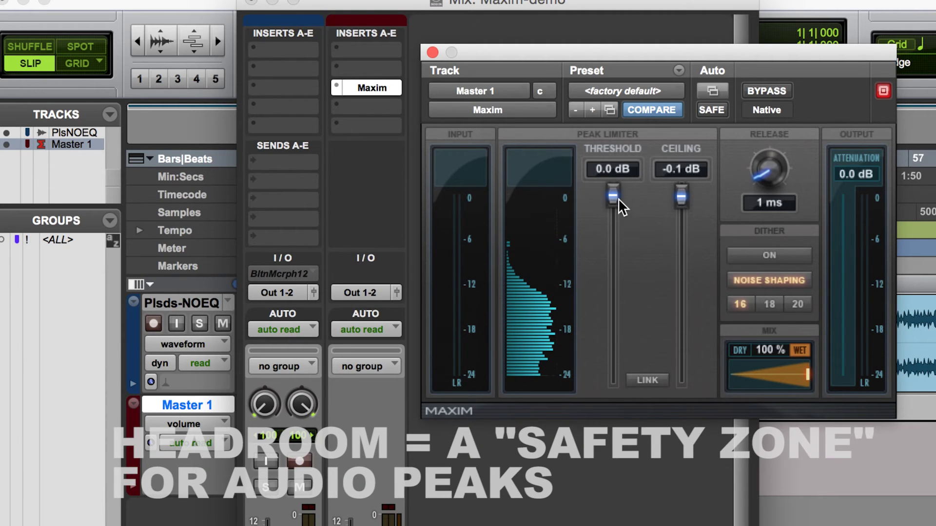
mouse_move(617, 194)
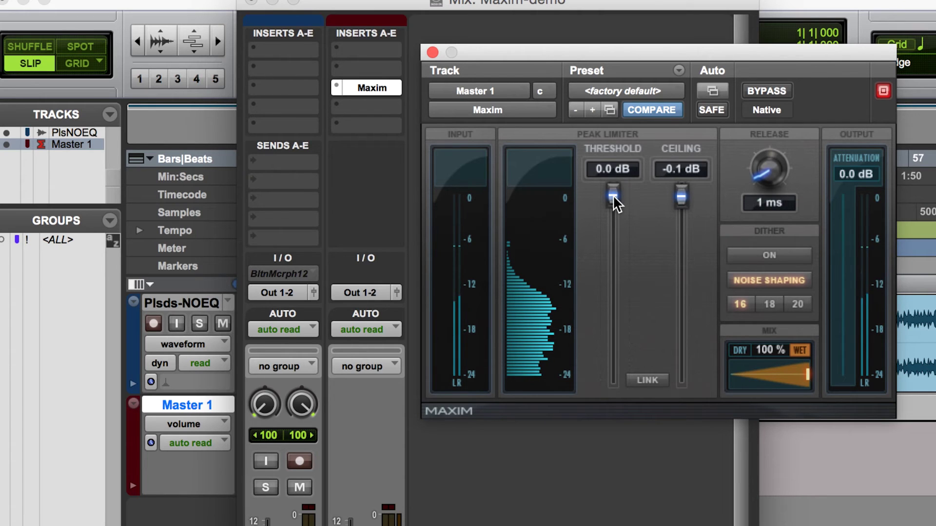
left_click_drag(614, 195, 624, 273)
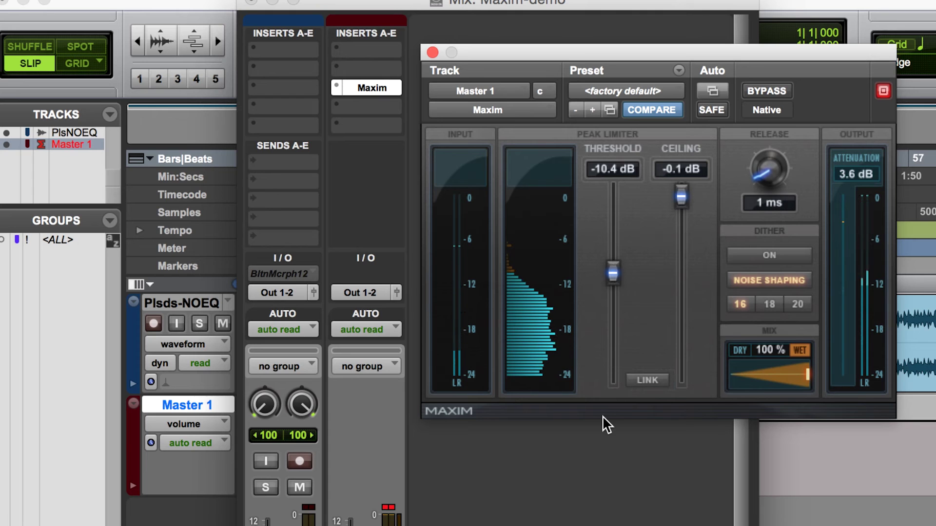
left_click(386, 512)
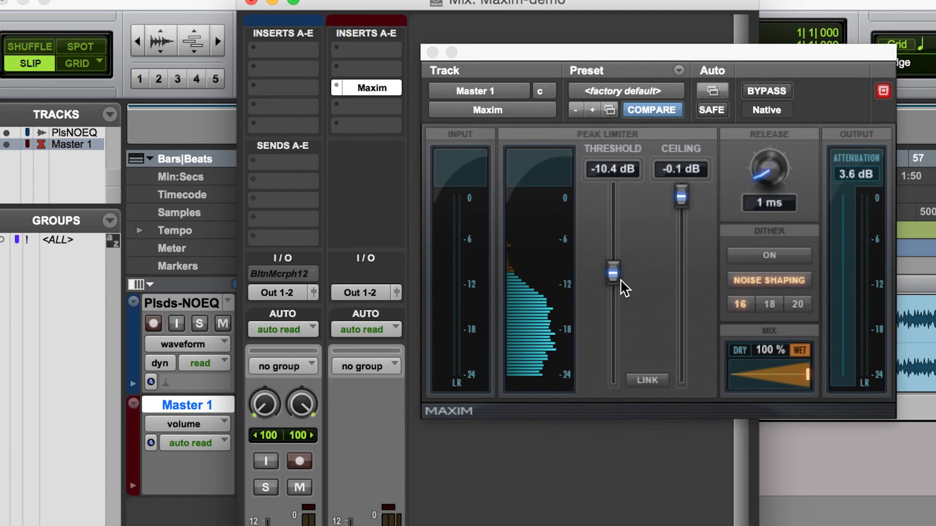
left_click_drag(618, 278, 615, 250)
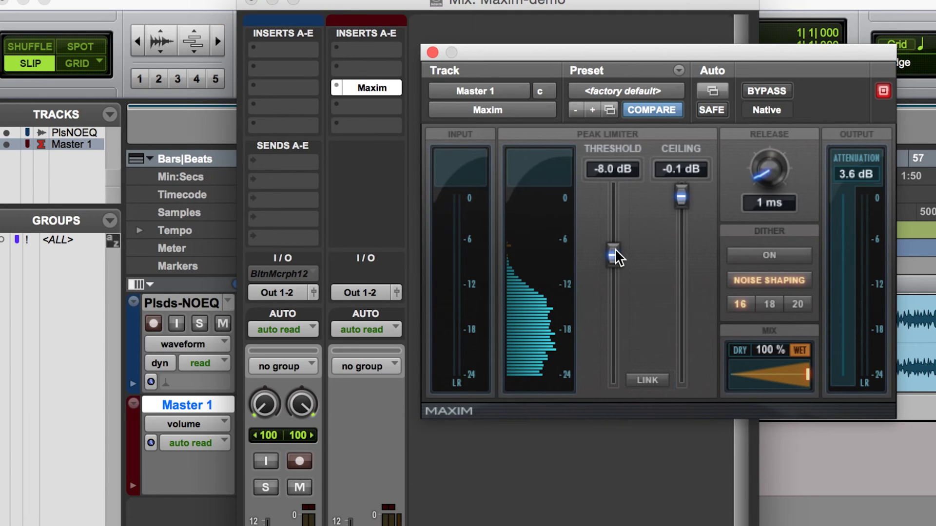
Test threshold values around -9 dB and -14.5 dB, settling back at -8.0 dB
mouse_move(615, 249)
left_click_drag(608, 254, 608, 262)
mouse_move(512, 268)
mouse_move(618, 263)
left_mouse_down()
mouse_move(618, 299)
mouse_move(613, 250)
left_mouse_up()
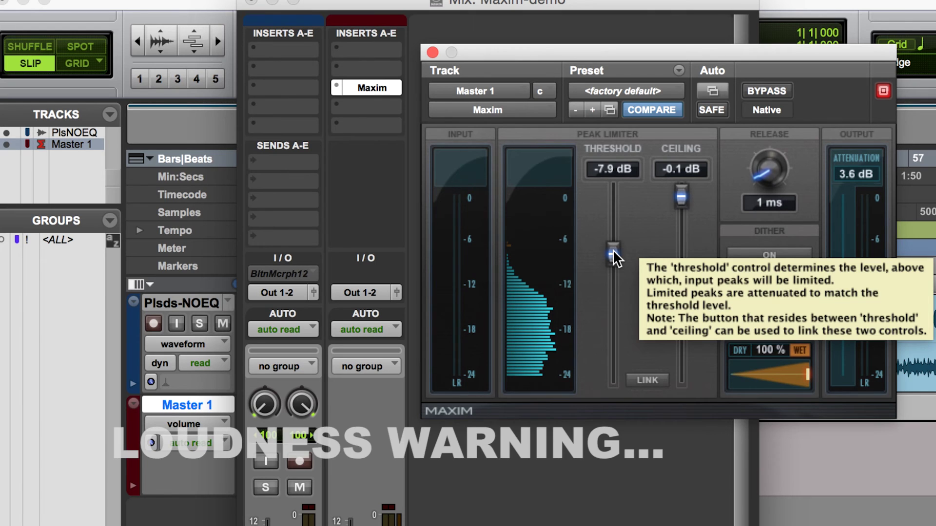
left_click_drag(612, 249, 591, 244)
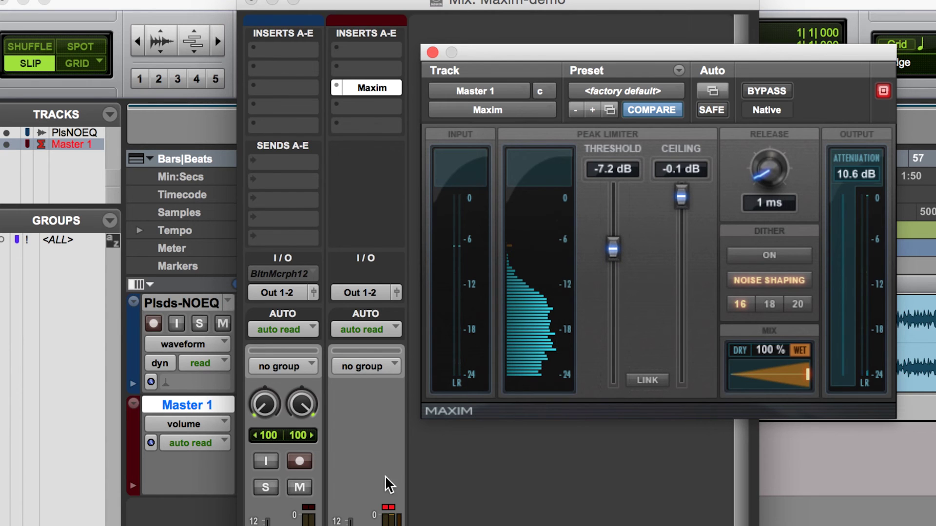
Lower the threshold from -7.2 dB and fine-tune it to -10.5 dB
left_click(445, 451)
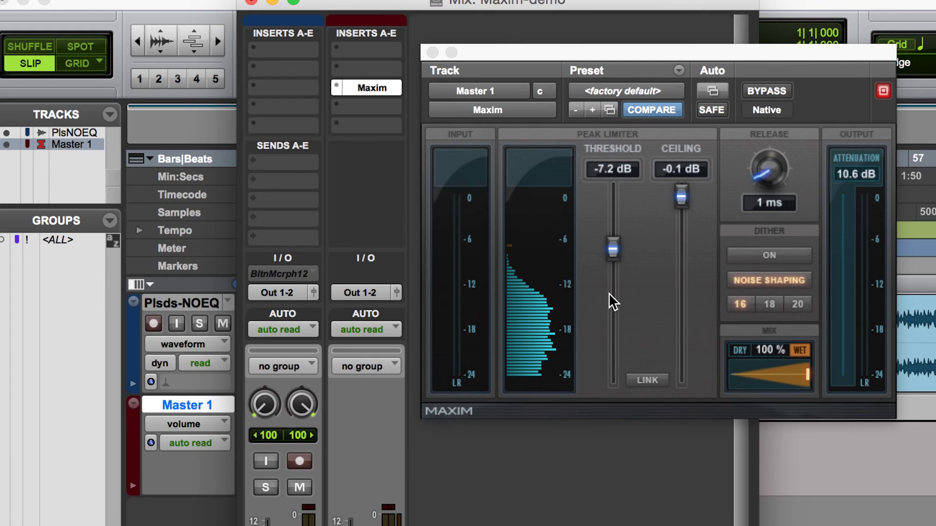
mouse_move(609, 294)
left_click_drag(610, 246, 612, 268)
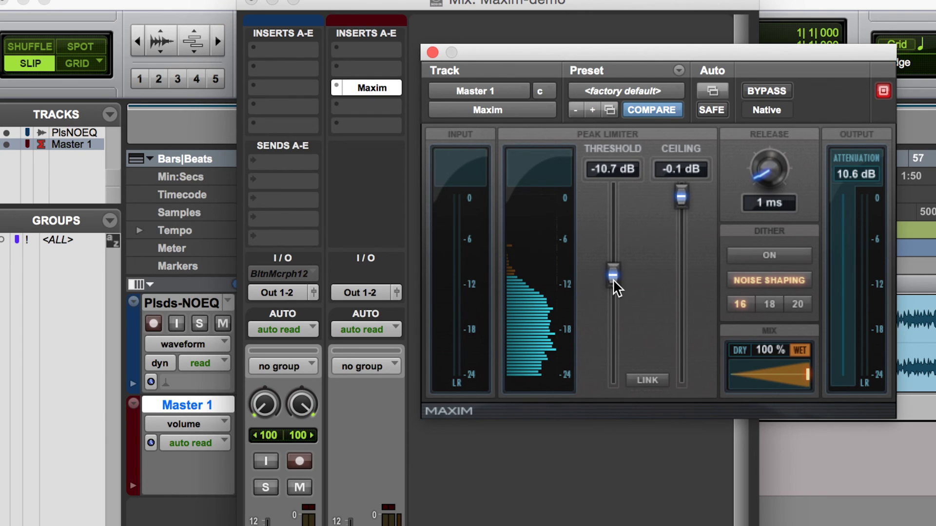
left_click_drag(613, 279, 613, 278)
left_click(780, 92)
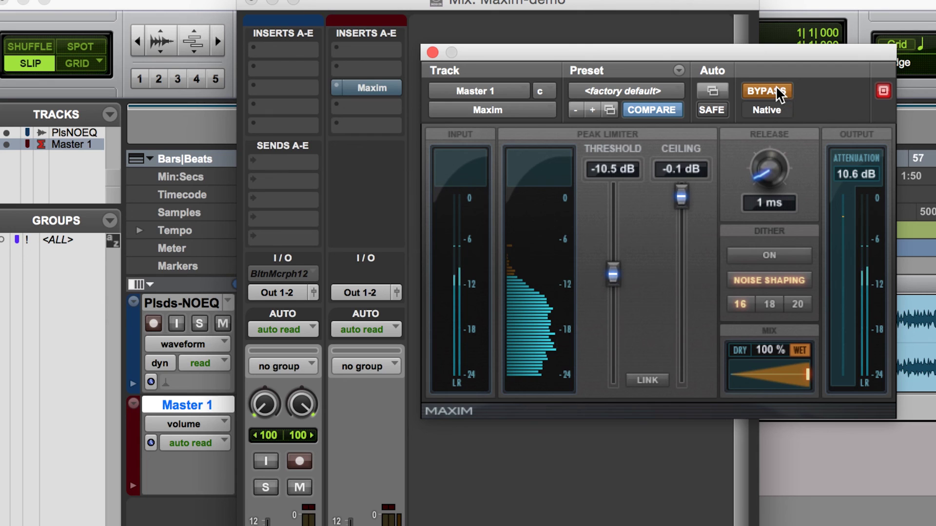
left_click(776, 86)
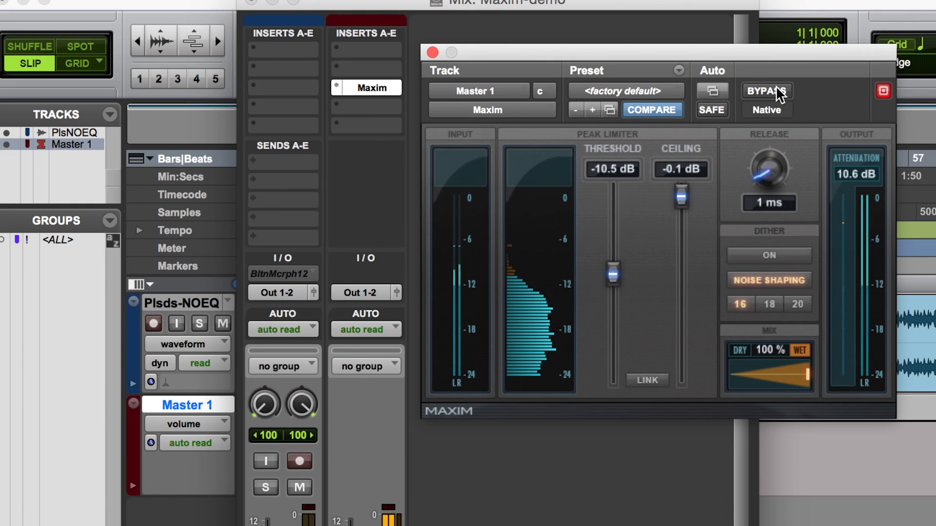
left_click(775, 86)
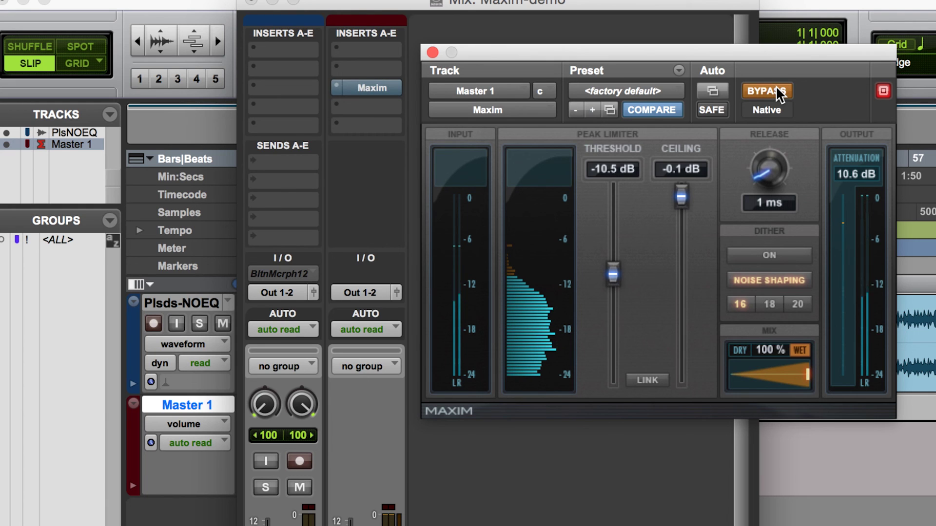
left_click(776, 87)
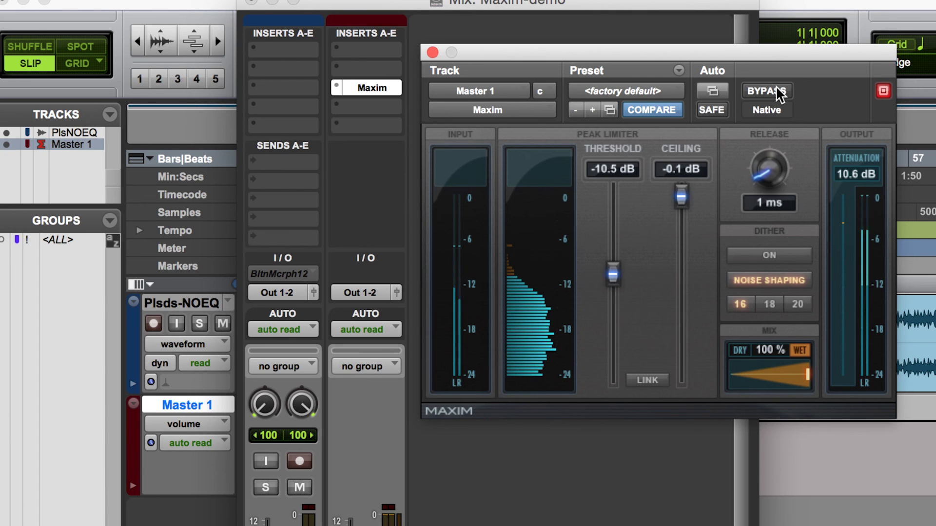
left_click(776, 91)
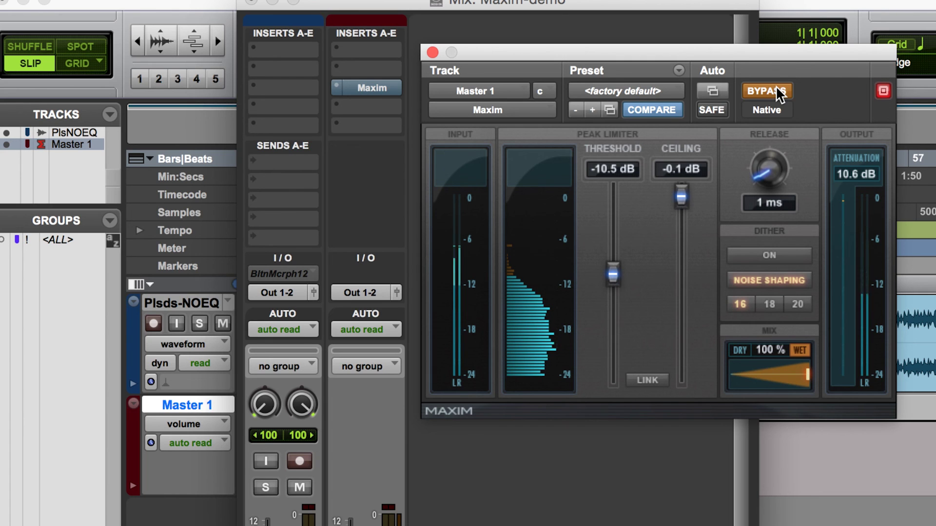
left_click(776, 91)
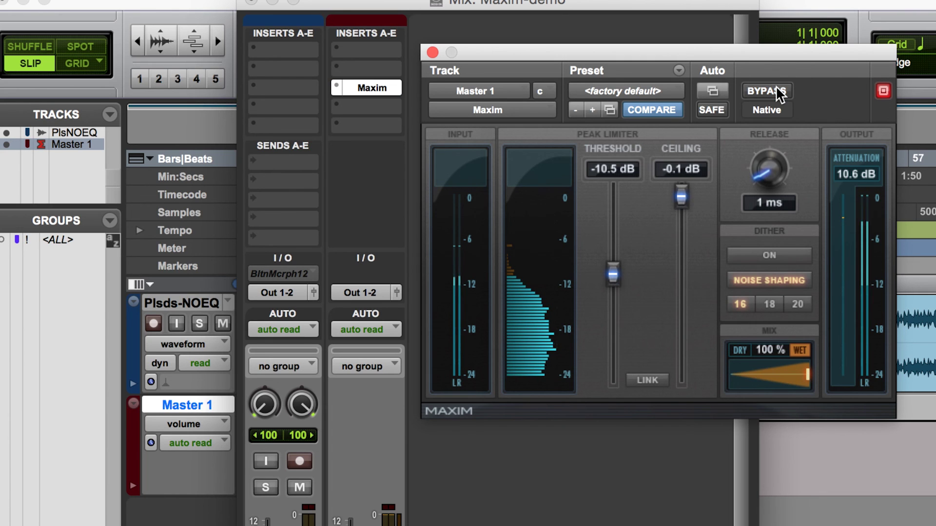